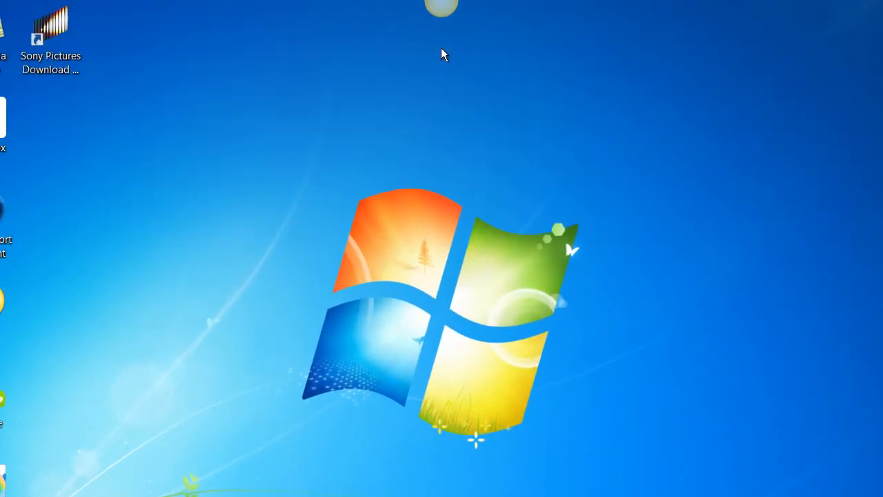
Reposition the Jing sun launcher along the edges of the Windows desktop.
{"action": "mouse_move", "coordinate": [443, 22]}
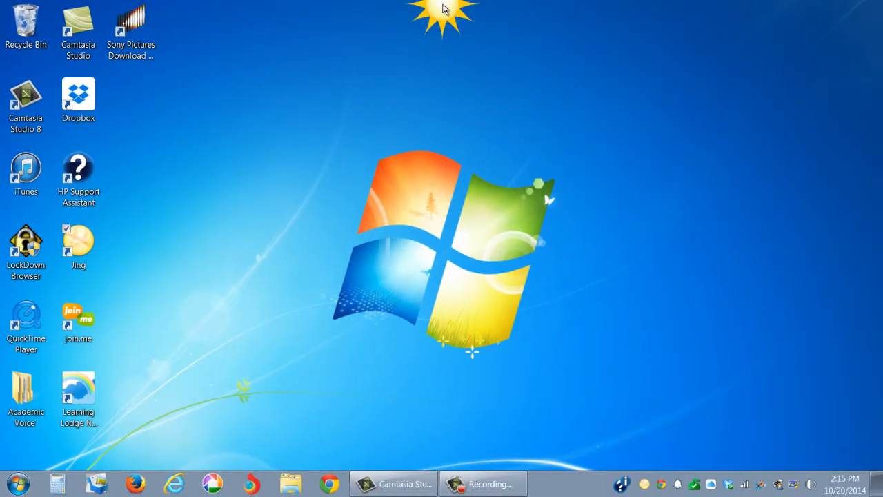
{"action": "left_click_drag", "start_coordinate": [443, 9], "coordinate": [16, 463]}
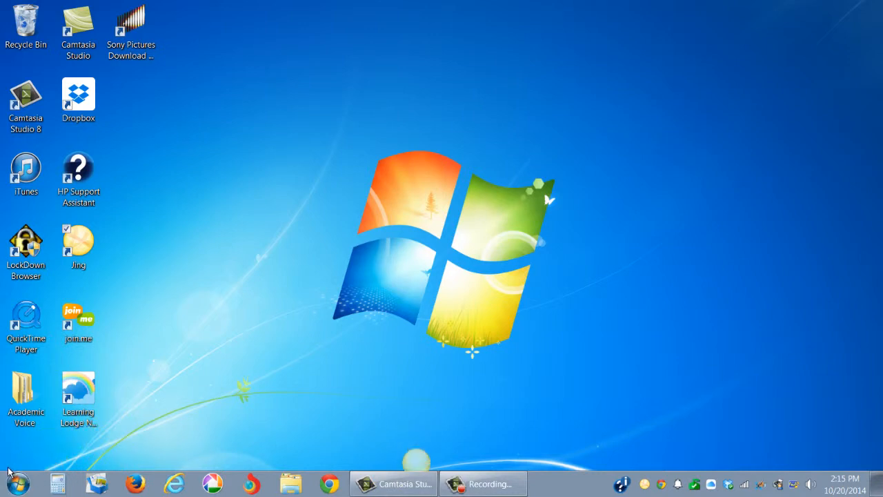
{"action": "left_click_drag", "start_coordinate": [415, 466], "coordinate": [881, 481]}
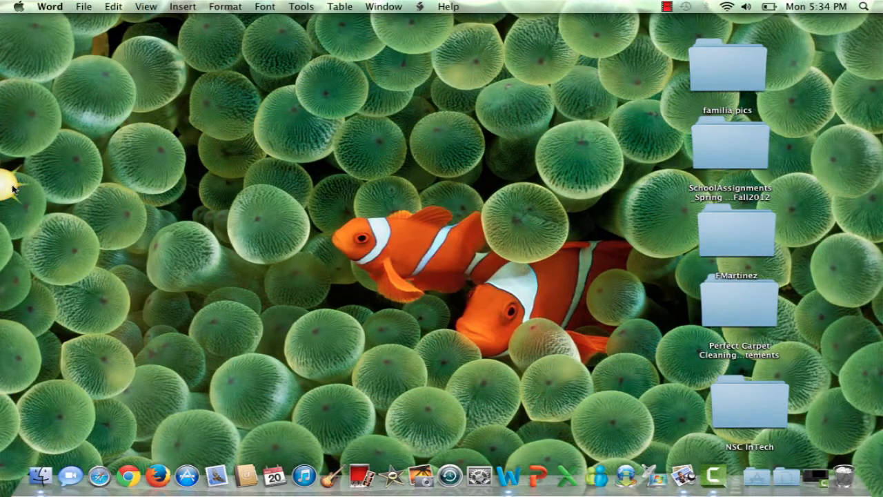
Reposition the Jing sun launcher around the Mac desktop.
{"action": "mouse_move", "coordinate": [6, 187]}
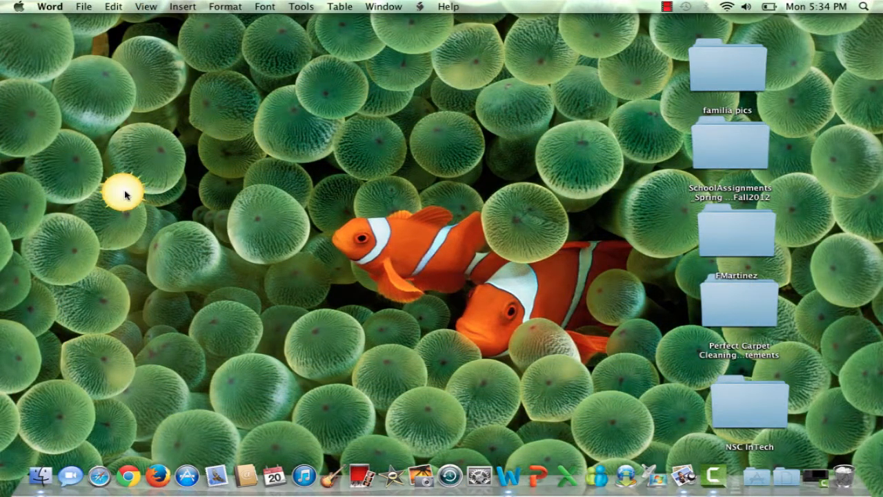
{"action": "left_click_drag", "start_coordinate": [695, 256], "coordinate": [880, 224]}
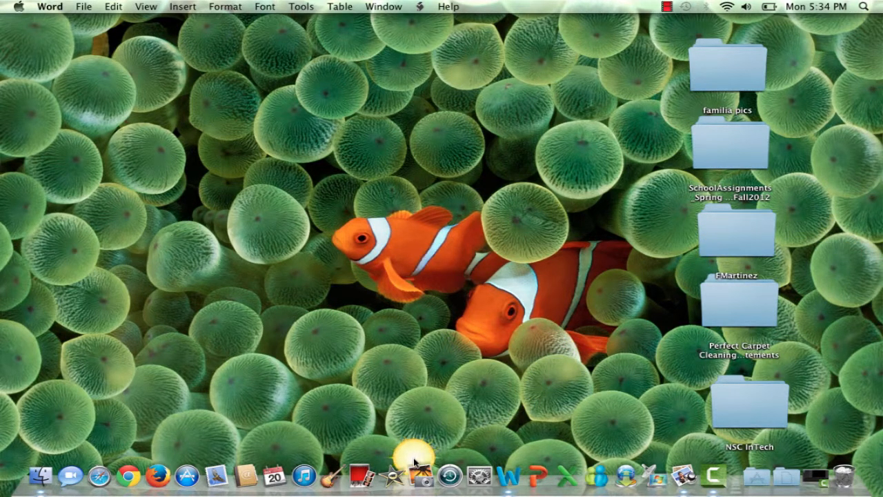
{"action": "left_click", "coordinate": [741, 207]}
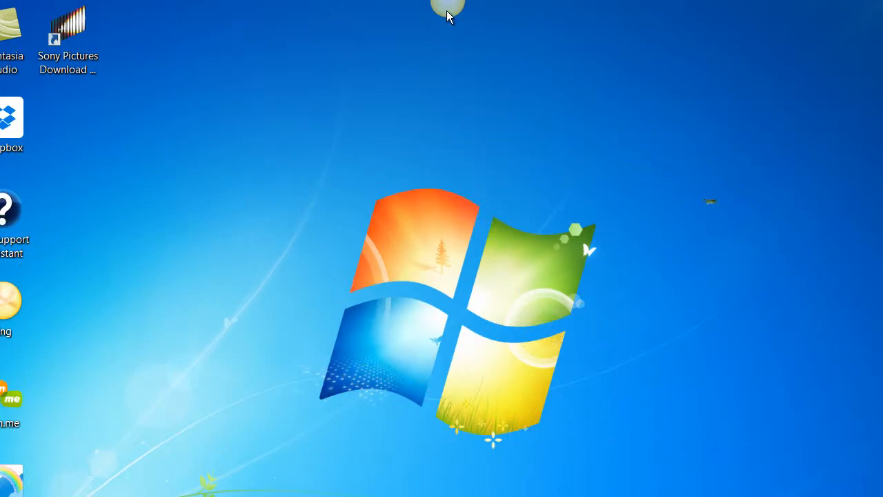
{"action": "mouse_move", "coordinate": [449, 8]}
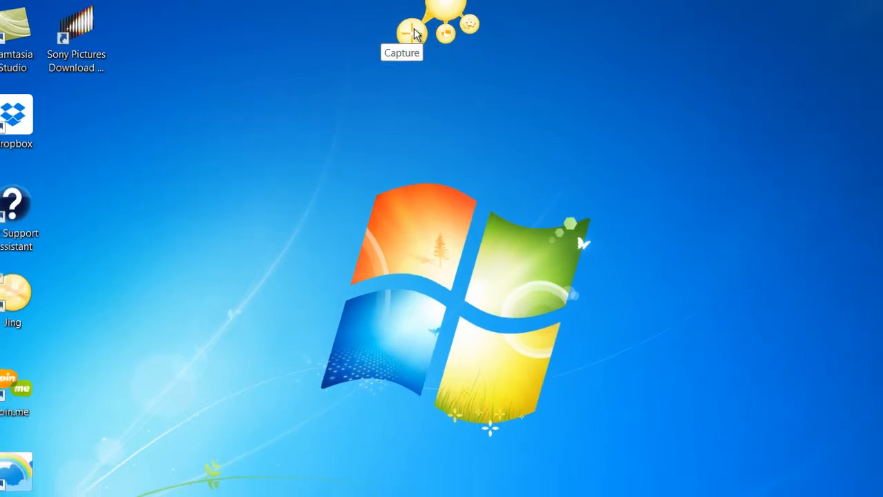
{"action": "left_click", "coordinate": [412, 33]}
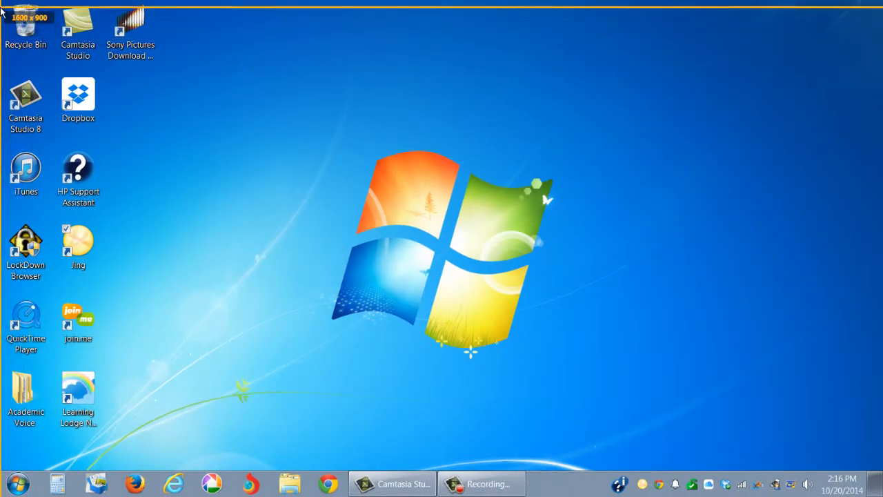
{"action": "left_click_drag", "start_coordinate": [2, 7], "coordinate": [882, 459]}
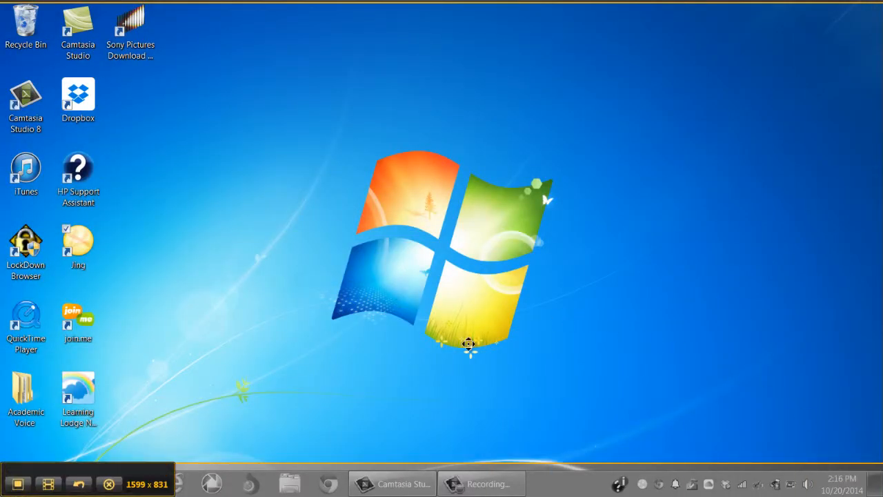
{"action": "left_click", "coordinate": [109, 483]}
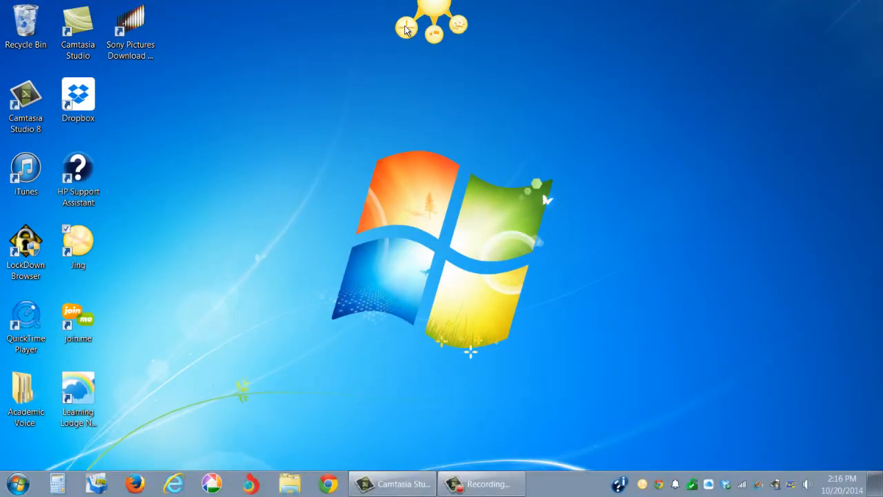
Frame the Windows logo on the desktop with a Jing capture region of about 497 x 399 pixels and capture it as an image.
{"action": "left_click", "coordinate": [405, 28]}
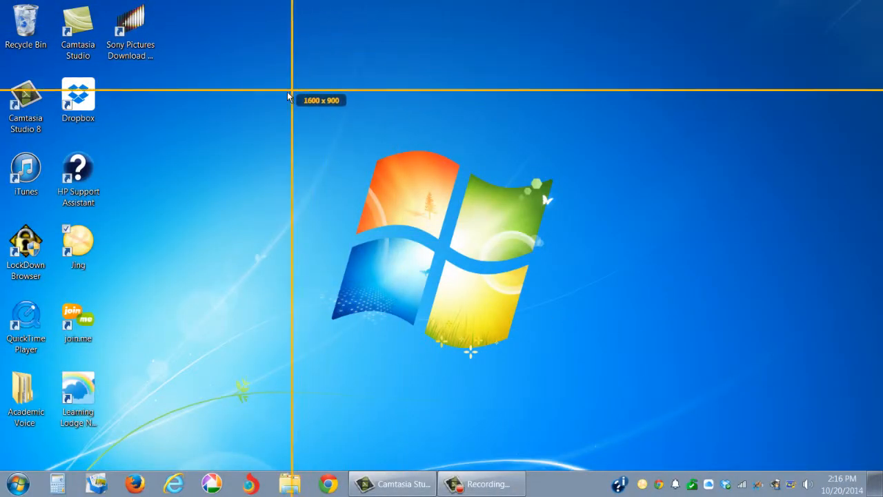
{"action": "left_click_drag", "start_coordinate": [278, 88], "coordinate": [625, 392]}
{"action": "mouse_move", "coordinate": [453, 253]}
{"action": "left_mouse_down"}
{"action": "mouse_move", "coordinate": [440, 256]}
{"action": "mouse_move", "coordinate": [446, 215]}
{"action": "mouse_move", "coordinate": [496, 178]}
{"action": "mouse_move", "coordinate": [629, 192]}
{"action": "mouse_move", "coordinate": [457, 332]}
{"action": "mouse_move", "coordinate": [349, 255]}
{"action": "mouse_move", "coordinate": [444, 258]}
{"action": "left_mouse_up"}
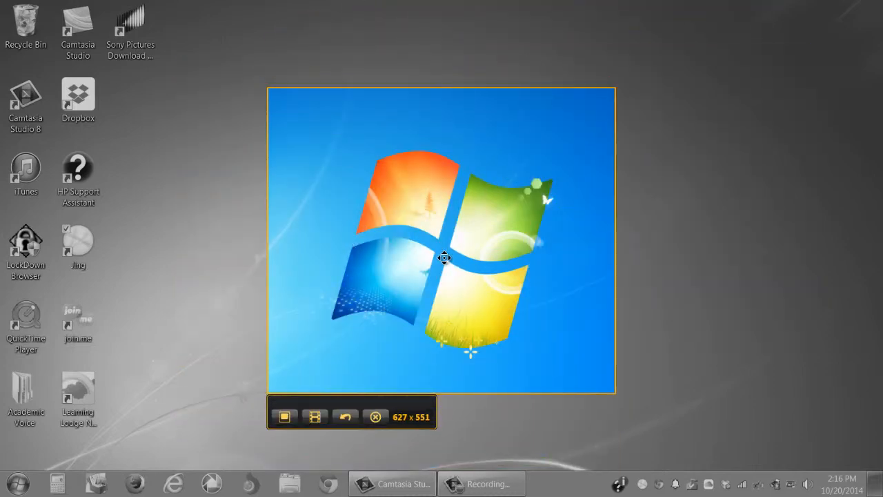
{"action": "left_click_drag", "start_coordinate": [612, 90], "coordinate": [585, 138]}
{"action": "left_click_drag", "start_coordinate": [269, 139], "coordinate": [310, 144]}
{"action": "left_click_drag", "start_coordinate": [450, 393], "coordinate": [449, 364]}
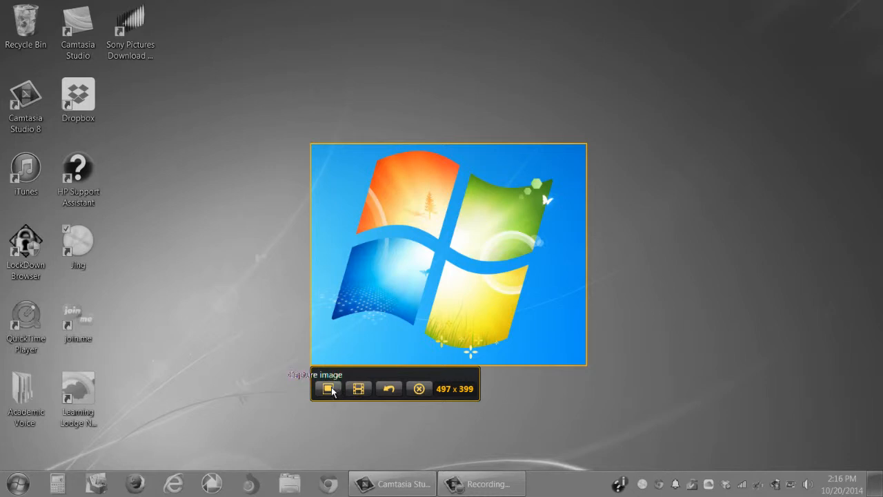
{"action": "left_click", "coordinate": [275, 449]}
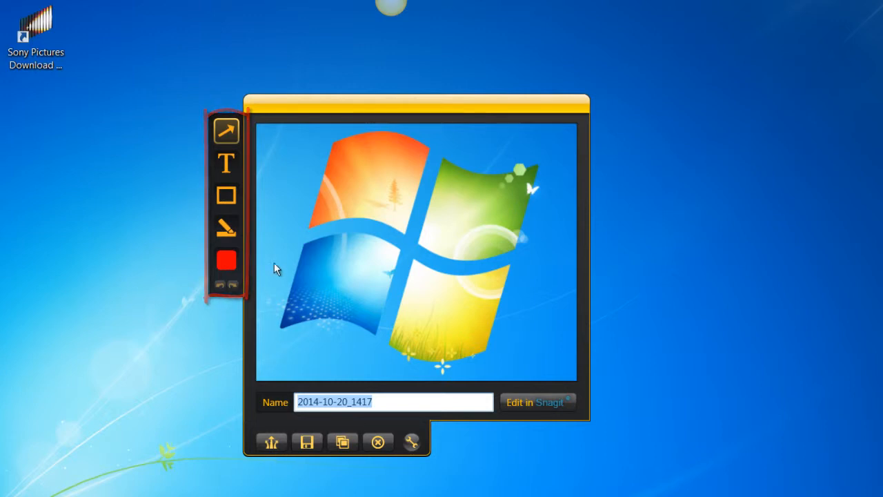
Draw a red arrow towards the logo's centre and highlight the outer corner of the green pane in yellow.
{"action": "left_click", "coordinate": [236, 139]}
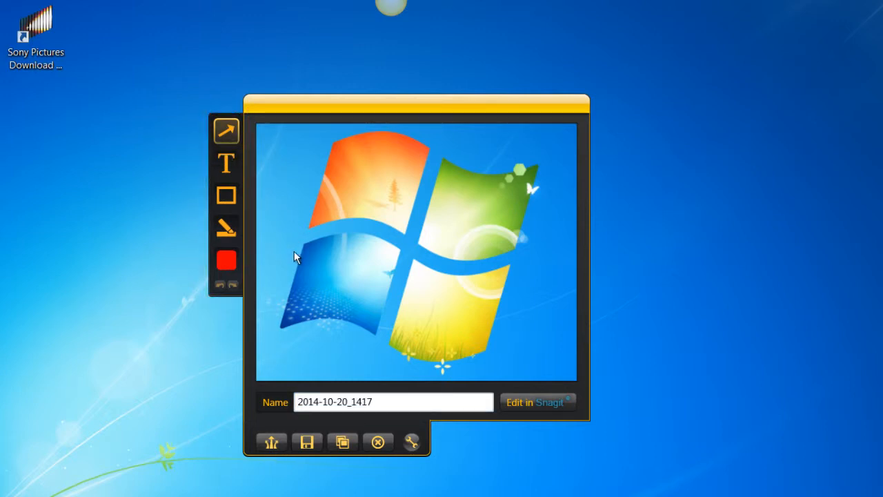
{"action": "left_click", "coordinate": [227, 260]}
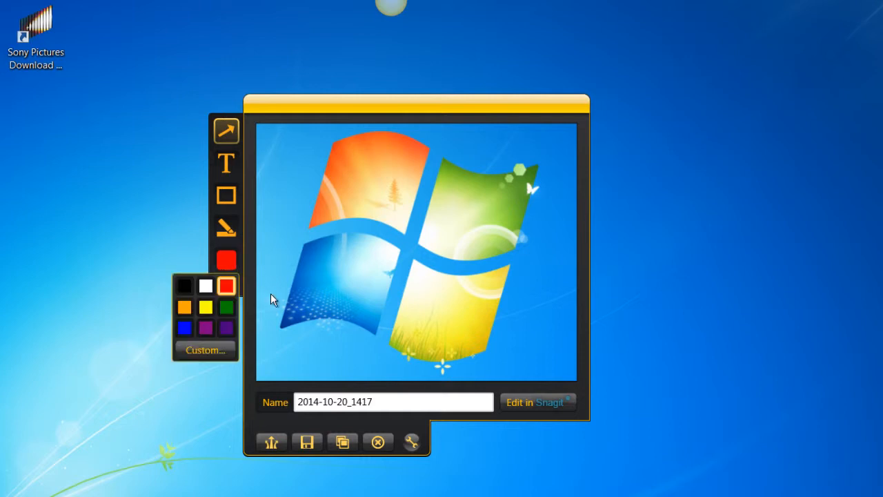
{"action": "left_click_drag", "start_coordinate": [268, 305], "coordinate": [381, 250]}
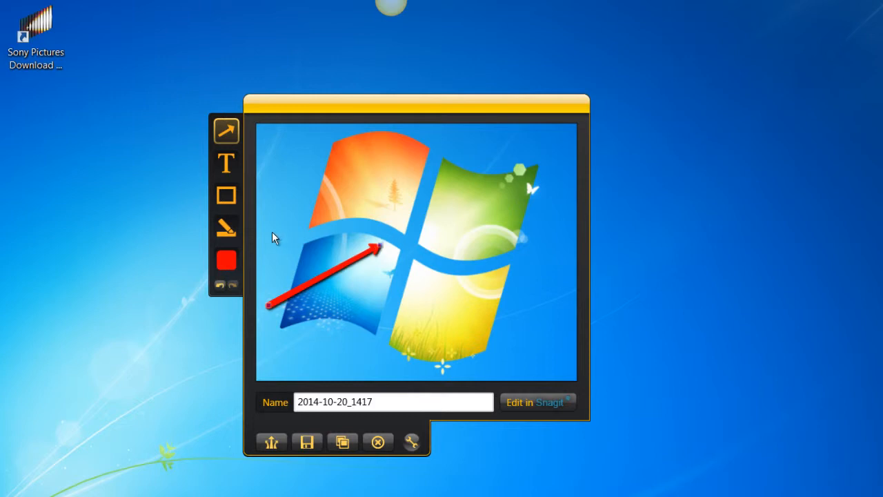
{"action": "left_click", "coordinate": [228, 230]}
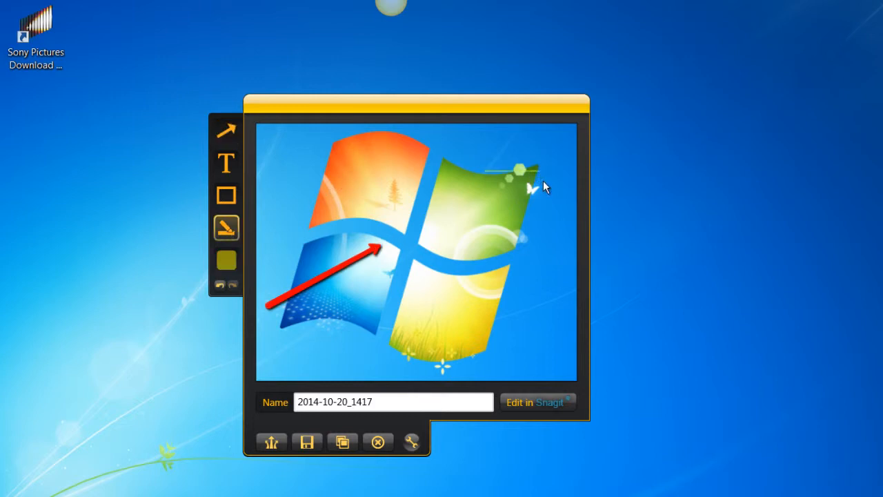
{"action": "left_click_drag", "start_coordinate": [543, 182], "coordinate": [515, 183]}
Add text boxes reading "Example" and "Sample" over the logo and frame the yellow pane with a red rectangle.
{"action": "left_click", "coordinate": [227, 164]}
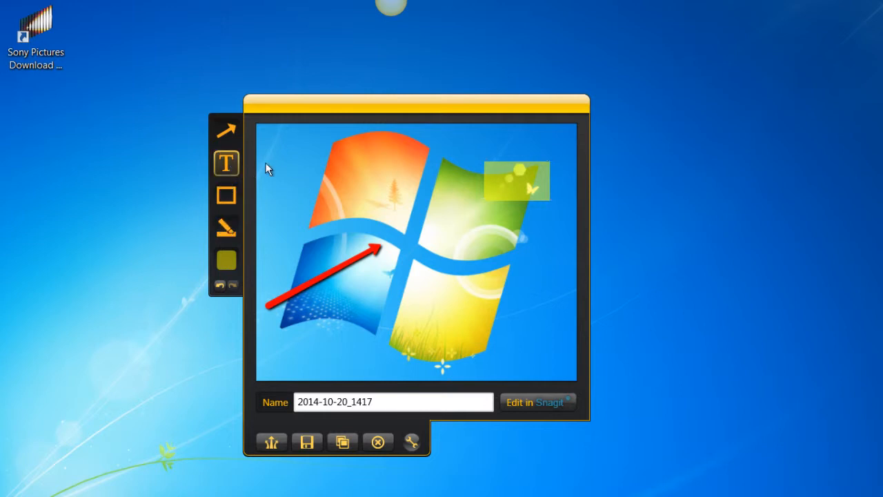
{"action": "left_click_drag", "start_coordinate": [276, 164], "coordinate": [424, 168]}
{"action": "left_click_drag", "start_coordinate": [424, 168], "coordinate": [445, 178]}
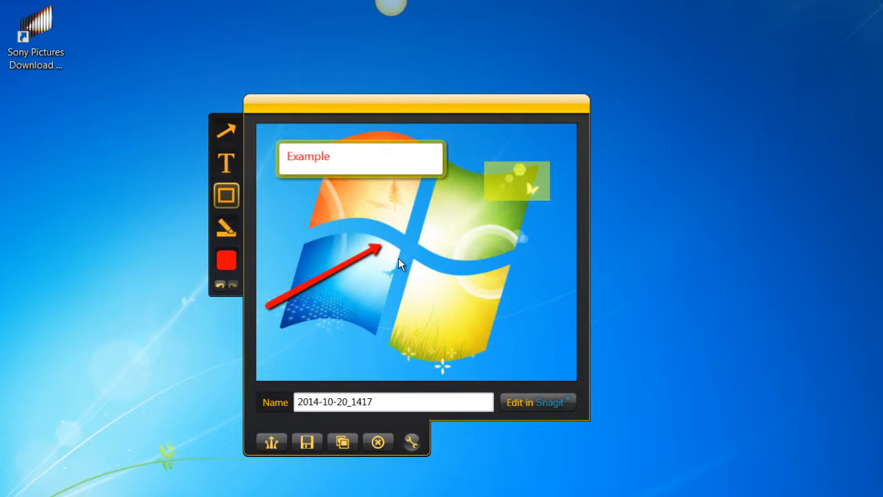
{"action": "left_click_drag", "start_coordinate": [400, 250], "coordinate": [525, 374]}
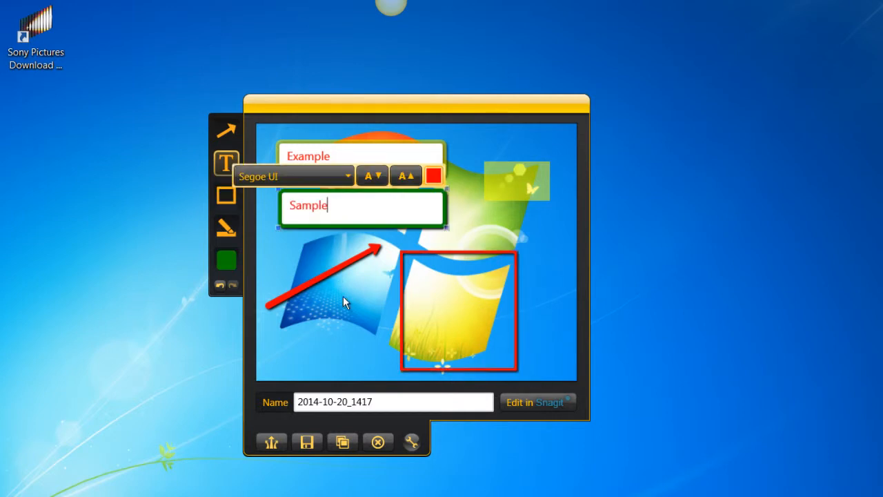
Name the annotated capture "Test" and save it as Test.png in the Pictures library.
{"action": "left_click_drag", "start_coordinate": [373, 402], "coordinate": [247, 400]}
{"action": "type", "text": "Test"}
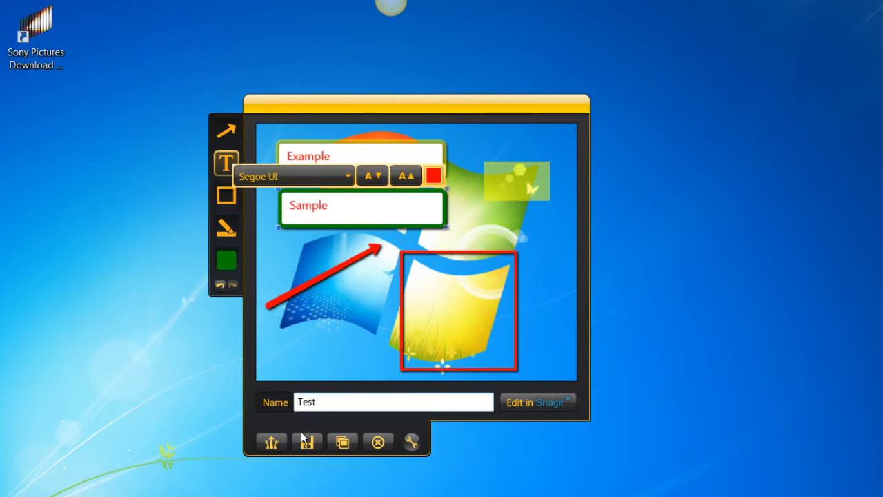
{"action": "left_click", "coordinate": [307, 442]}
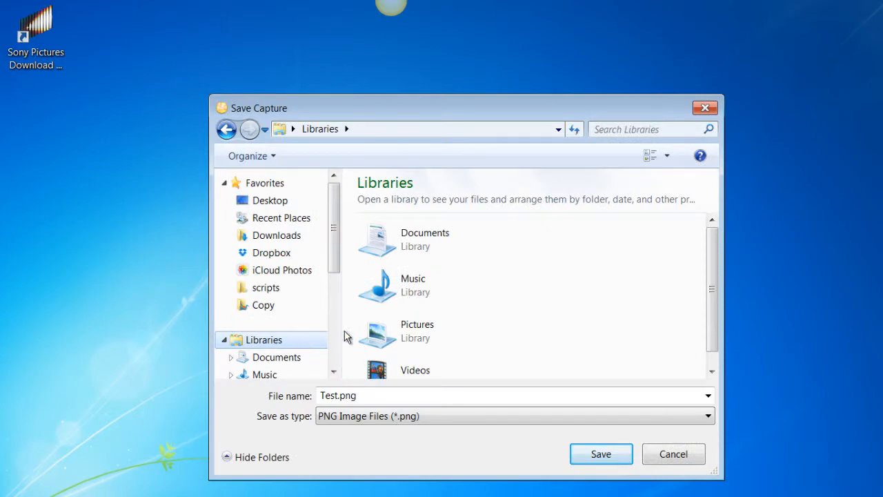
{"action": "double_click", "coordinate": [410, 334]}
{"action": "left_click", "coordinate": [601, 454]}
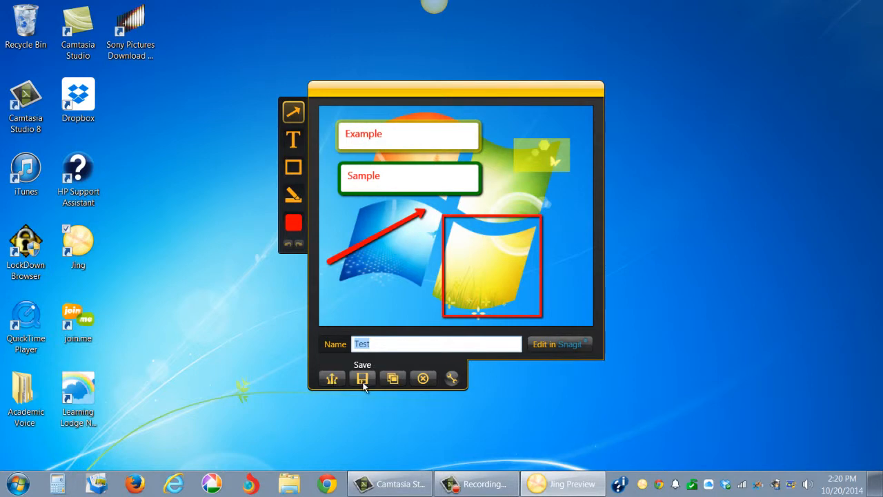
Copy the annotated capture and paste it into the blank Word document.
{"action": "left_click", "coordinate": [393, 378]}
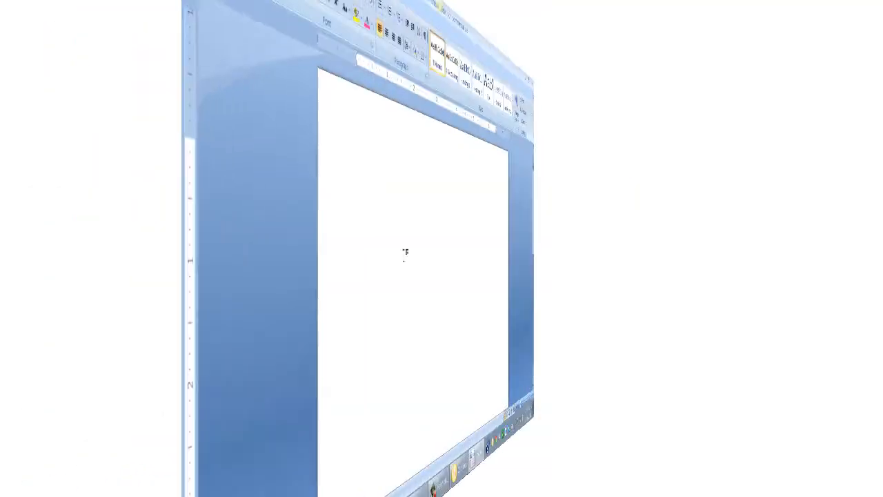
{"action": "key", "text": "ctrl+v"}
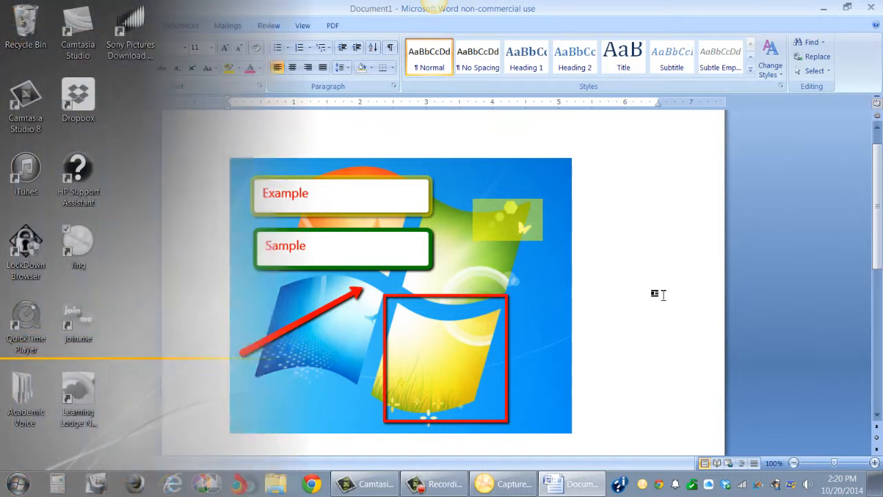
Frame the Windows logo with a capture region of about 470 x 493 pixels and start a video recording.
{"action": "left_click_drag", "start_coordinate": [327, 118], "coordinate": [588, 389]}
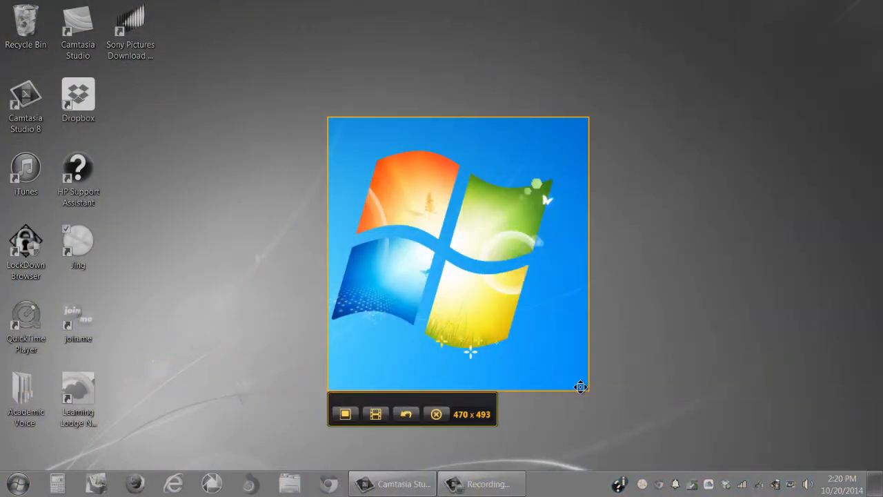
{"action": "left_click", "coordinate": [374, 419]}
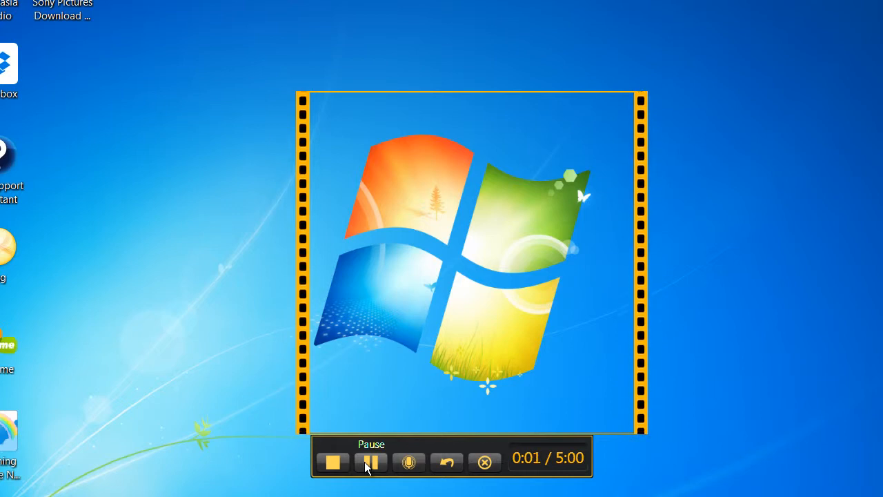
Pause the video recording to mute the microphone, and resume it before stopping the recording.
{"action": "left_click", "coordinate": [373, 463]}
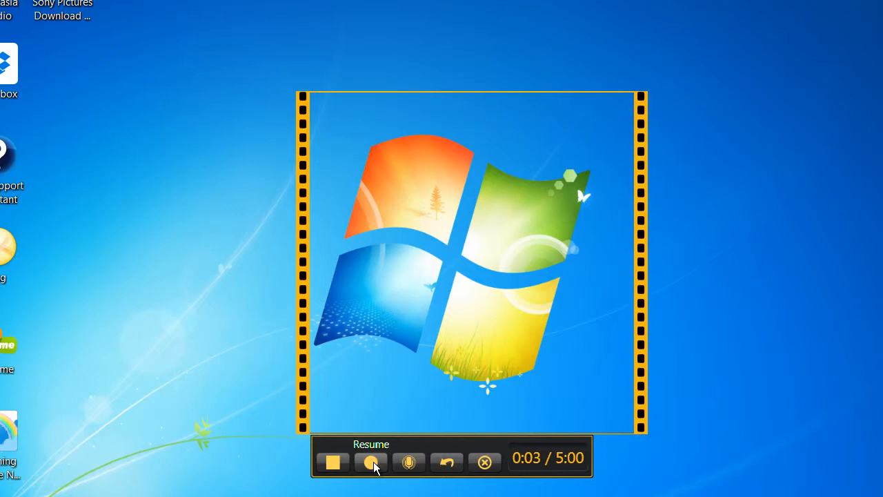
{"action": "left_click", "coordinate": [409, 463]}
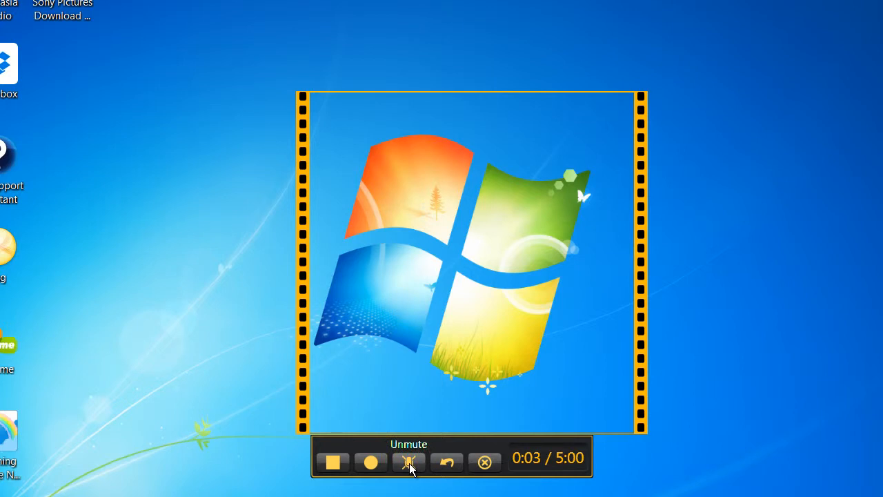
{"action": "left_click", "coordinate": [369, 461]}
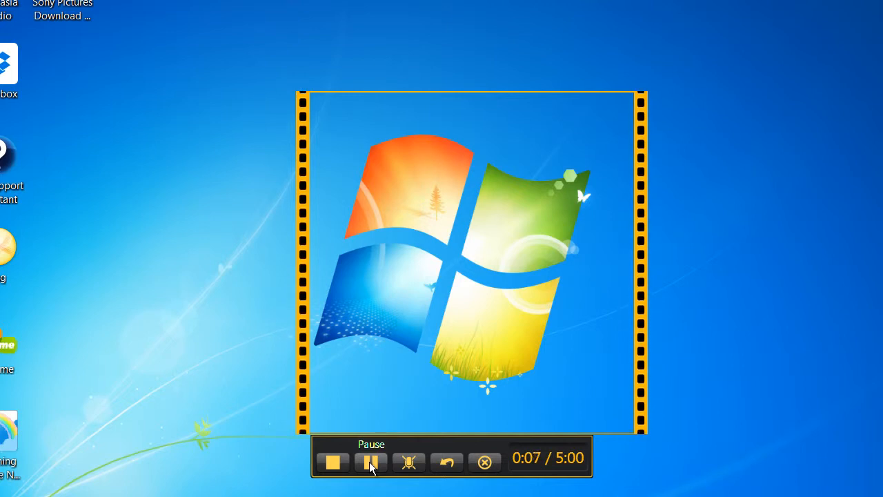
{"action": "left_click", "coordinate": [332, 461]}
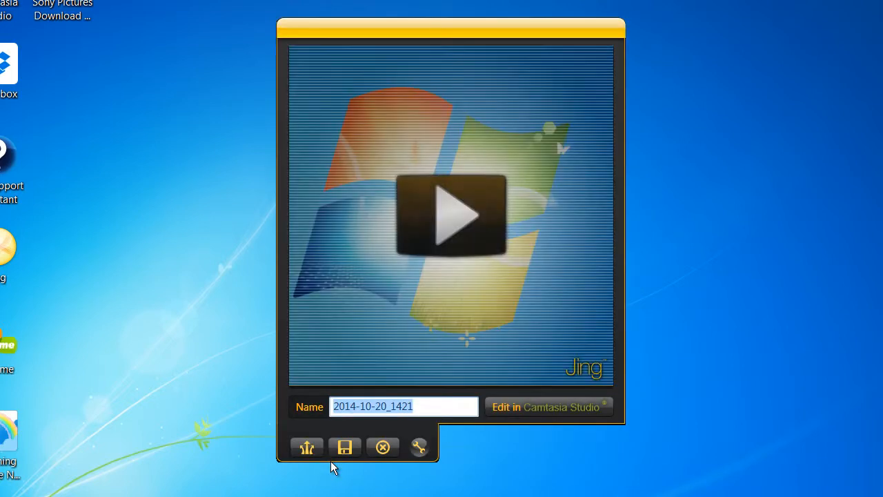
Play back the recorded video and name it "Test Video".
{"action": "left_click", "coordinate": [468, 210]}
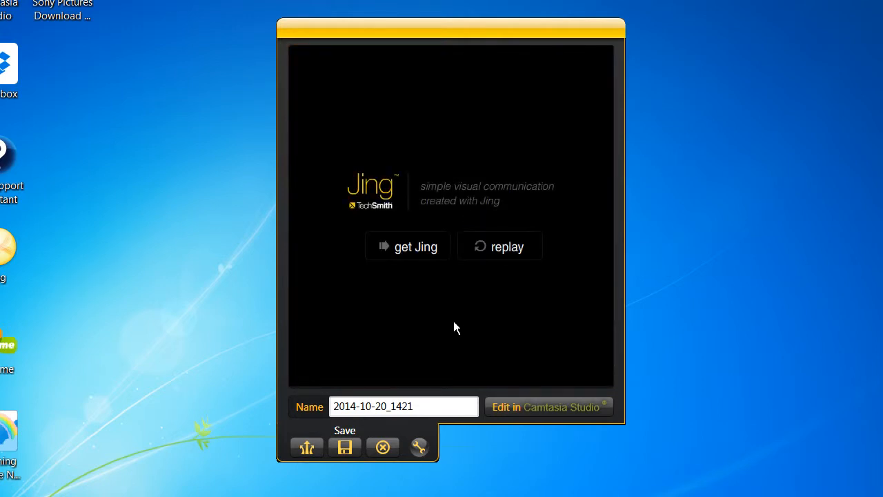
{"action": "left_click_drag", "start_coordinate": [426, 399], "coordinate": [332, 406]}
{"action": "type", "text": "Test Vid"}
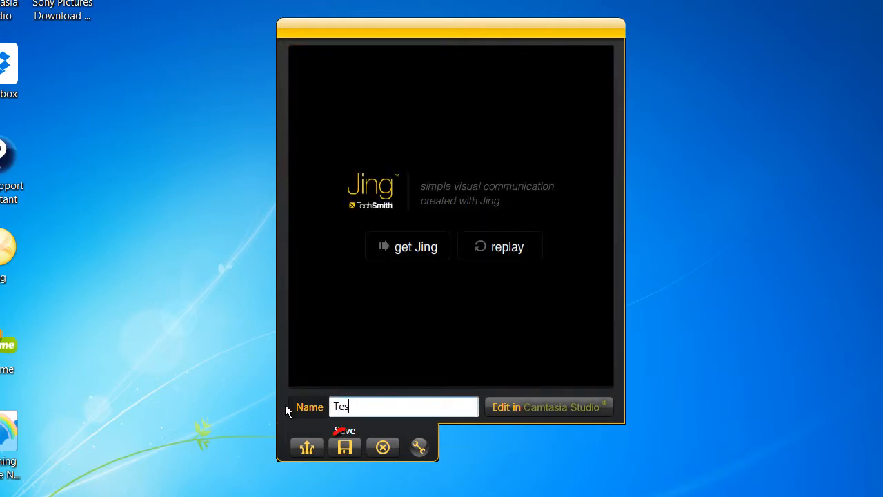
{"action": "type", "text": "eo"}
Start a new output button in the Jing button customization and choose Twitter as its sharing destination.
{"action": "left_click", "coordinate": [418, 451]}
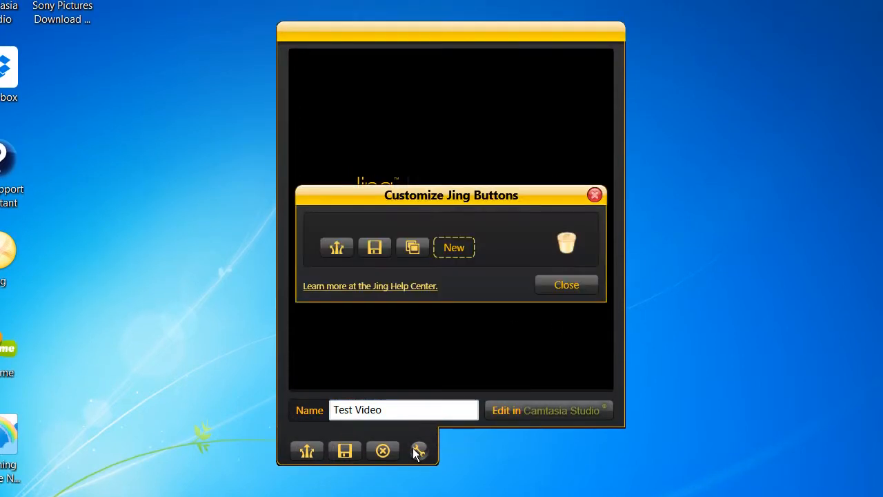
{"action": "left_click", "coordinate": [452, 278]}
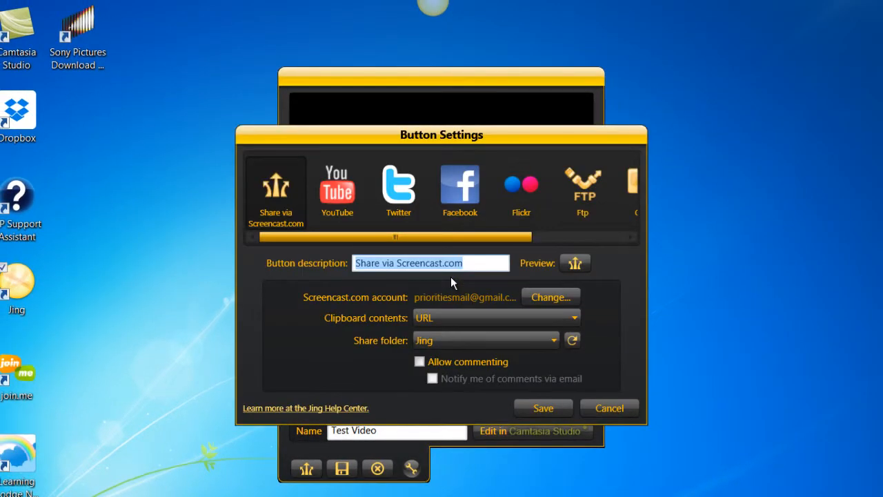
{"action": "left_click", "coordinate": [400, 186]}
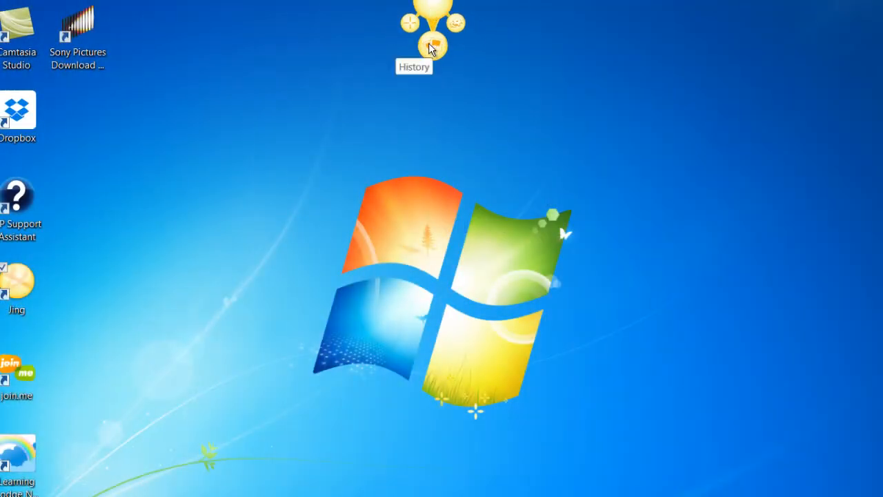
Open the capture history, view the newest "Test" image with its annotations, and close the capture again.
{"action": "left_click", "coordinate": [429, 47]}
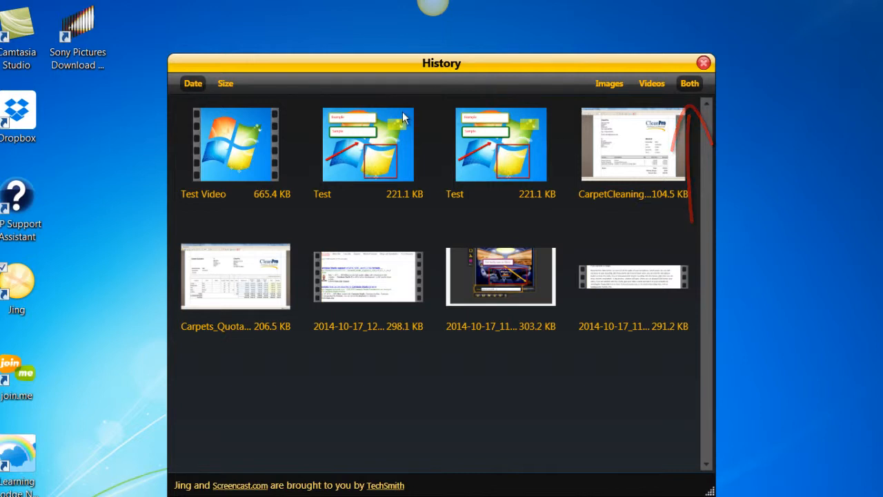
{"action": "mouse_move", "coordinate": [372, 133]}
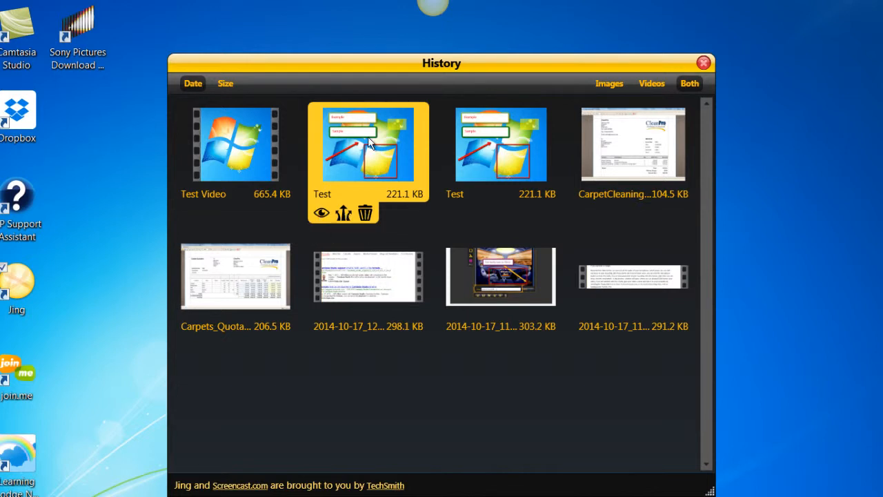
{"action": "left_click", "coordinate": [320, 214]}
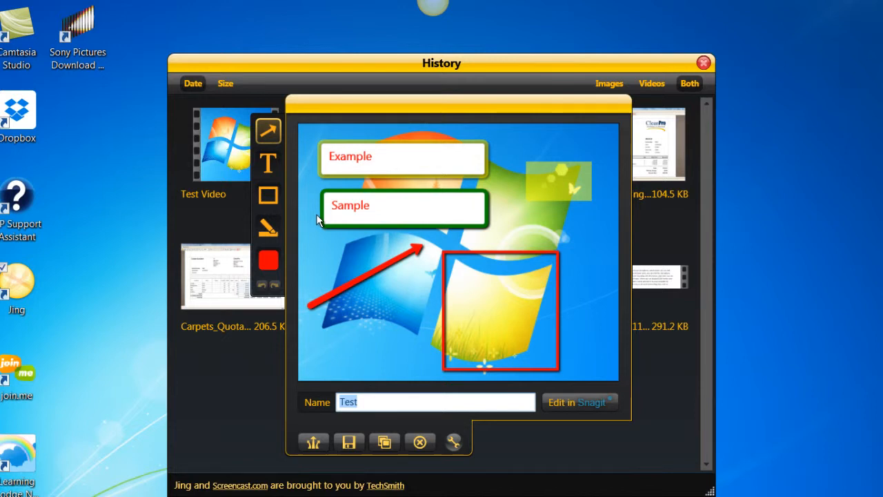
{"action": "left_click", "coordinate": [420, 442]}
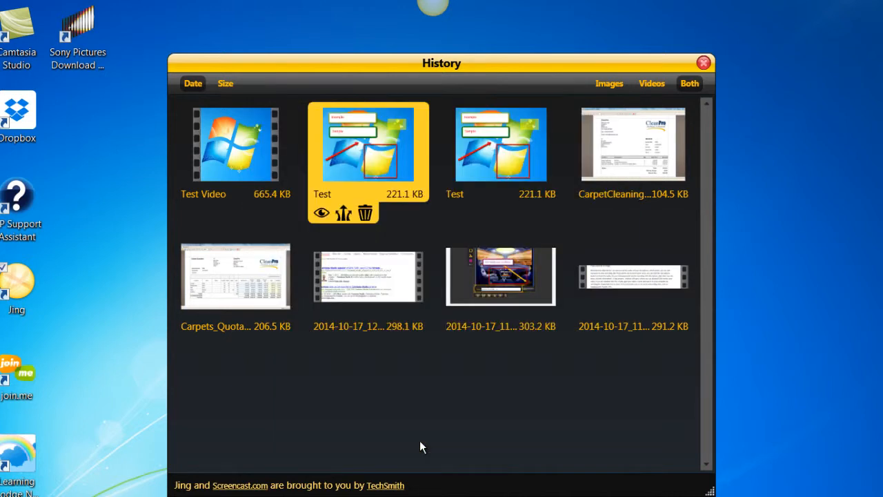
Share the newest "Test" image from the history to the clipboard, and delete that capture from the history and its stored location.
{"action": "left_click", "coordinate": [343, 213]}
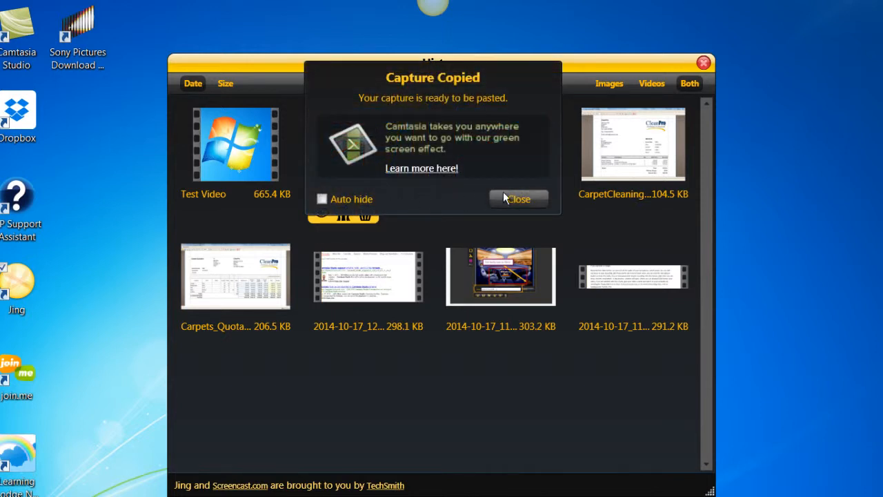
{"action": "left_click", "coordinate": [519, 199]}
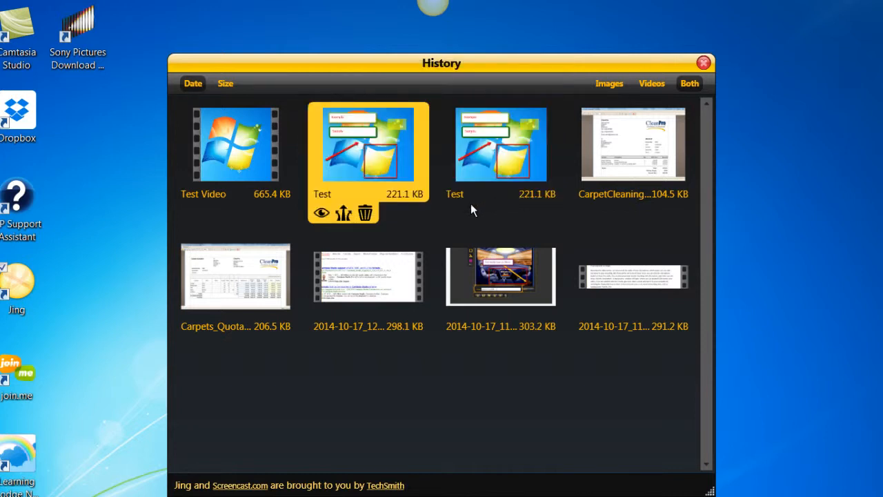
{"action": "left_click", "coordinate": [365, 215]}
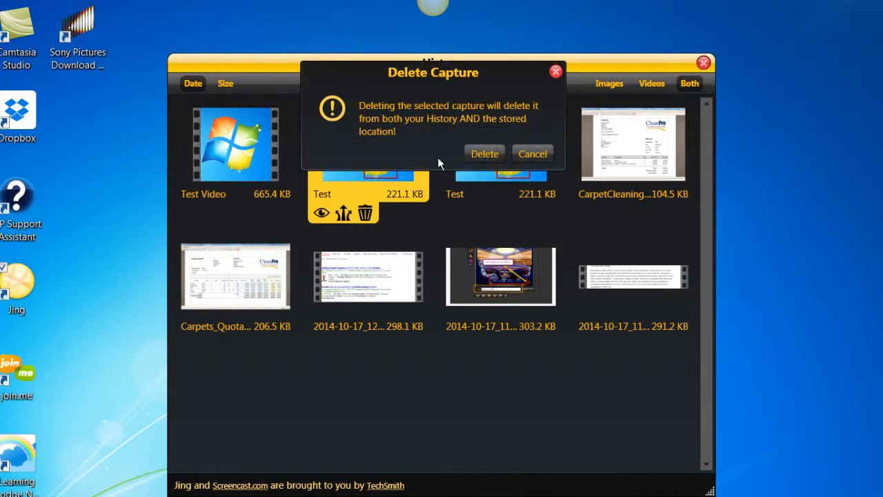
{"action": "left_click", "coordinate": [483, 153]}
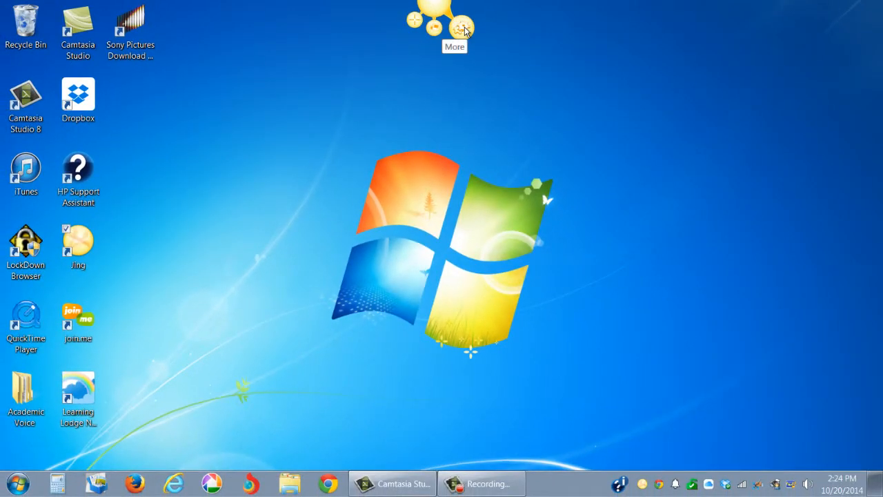
Switch the Launch on startup option on and back off in the Jing preferences, and close the preferences.
{"action": "left_click", "coordinate": [463, 29]}
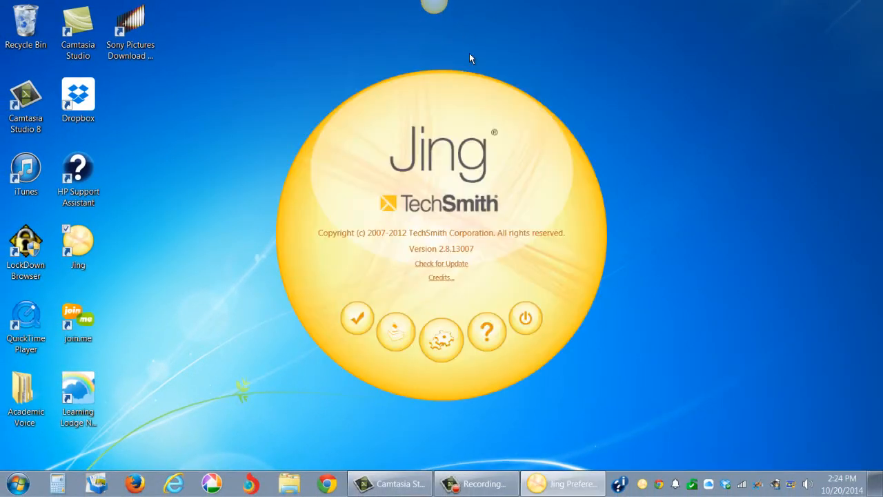
{"action": "left_click", "coordinate": [440, 342]}
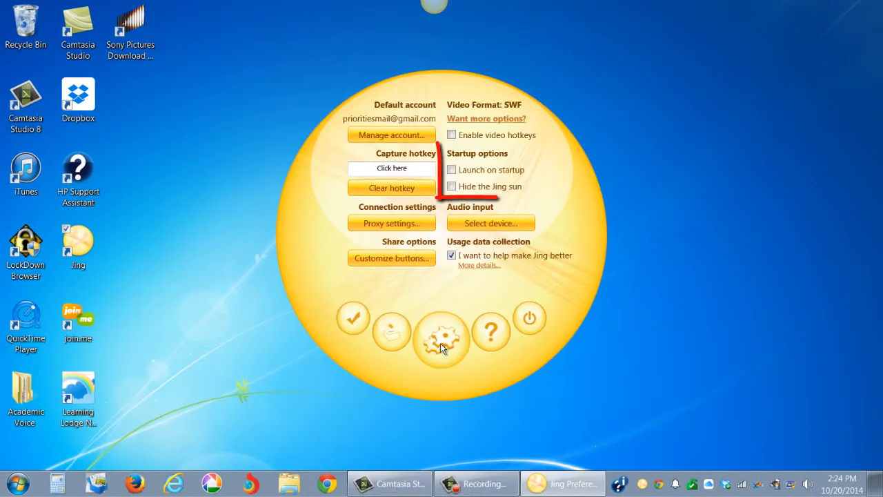
{"action": "left_click", "coordinate": [451, 171]}
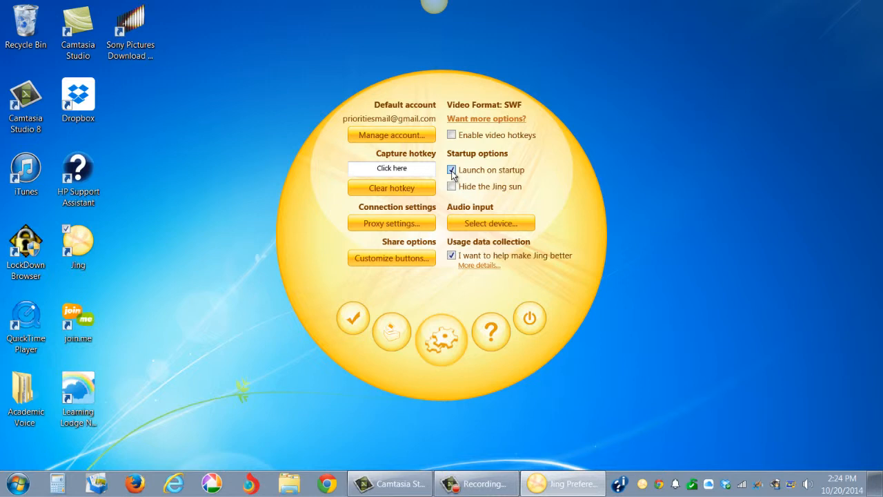
{"action": "left_click", "coordinate": [452, 171]}
{"action": "left_click", "coordinate": [352, 329]}
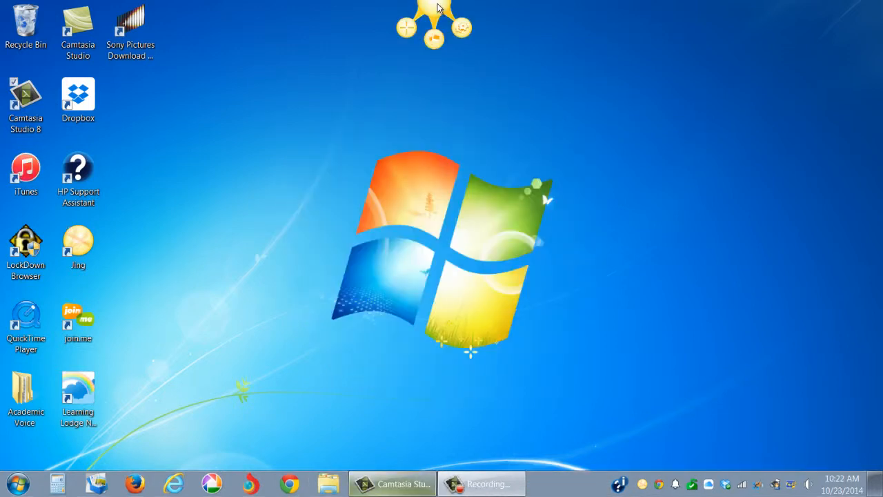
Exit Jing from its More options and confirm the exit.
{"action": "left_click", "coordinate": [461, 26]}
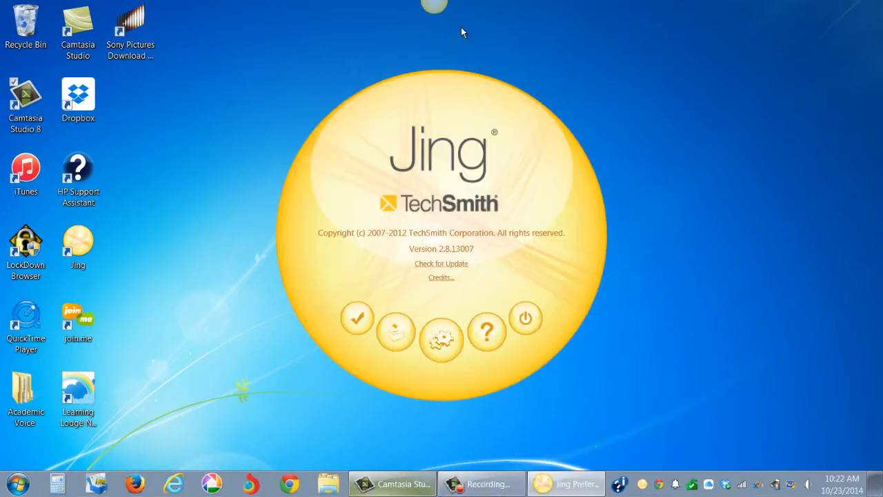
{"action": "left_click", "coordinate": [527, 319]}
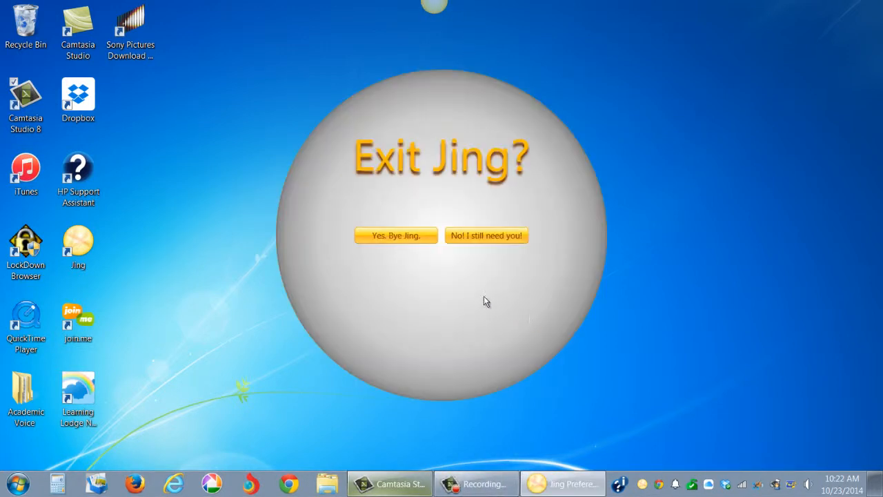
{"action": "left_click", "coordinate": [394, 237]}
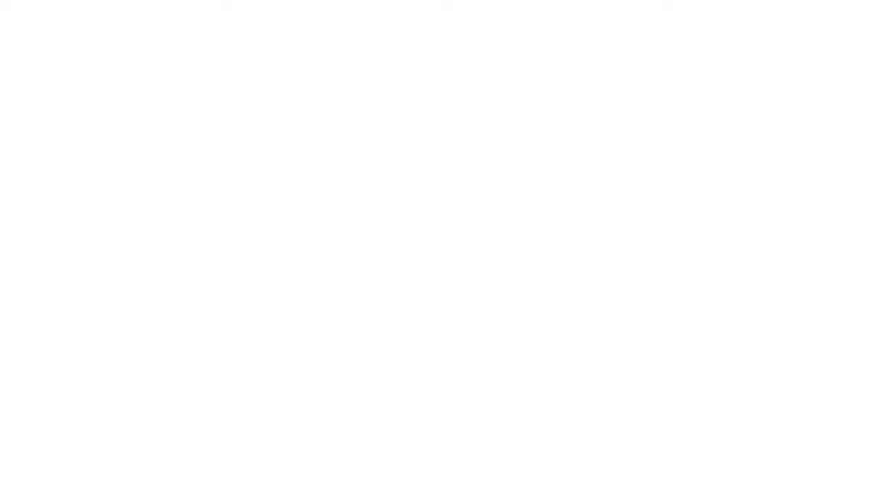